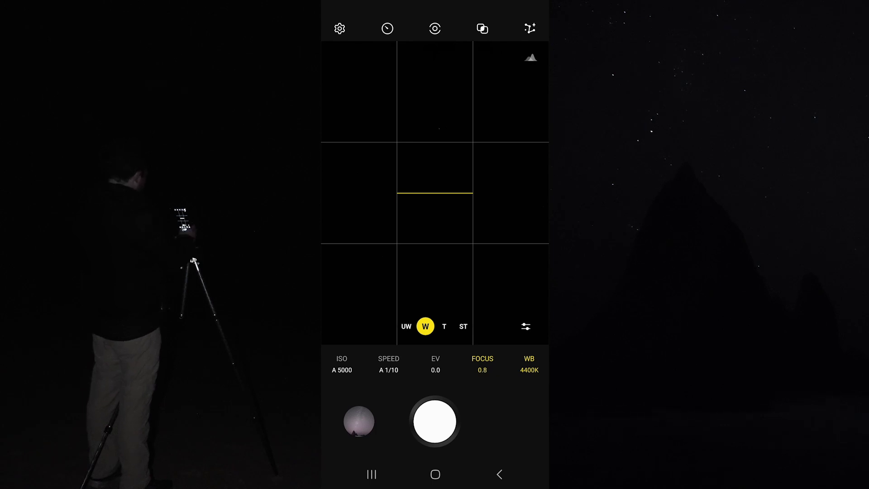
Set the shutter speed to 10 seconds and ISO to 3200.
click(388, 363)
drag(441, 408, 470, 412)
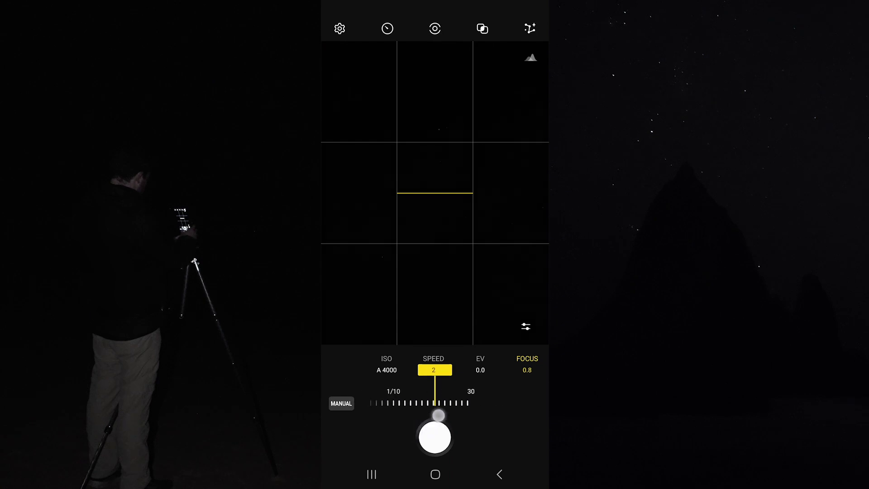
drag(471, 412, 424, 424)
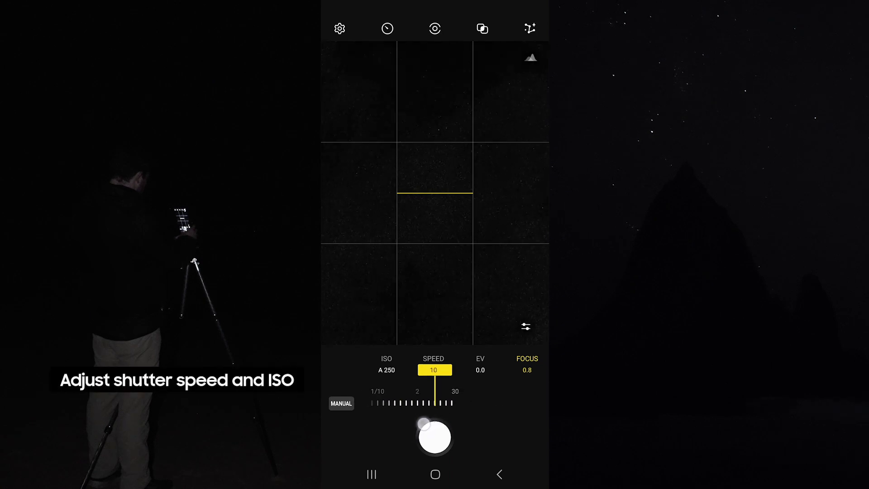
click(387, 368)
drag(443, 401, 374, 428)
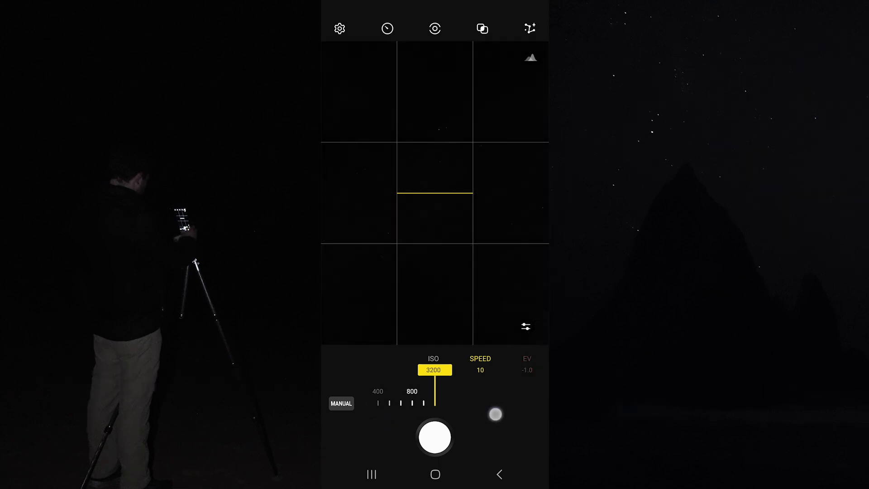
click(496, 413)
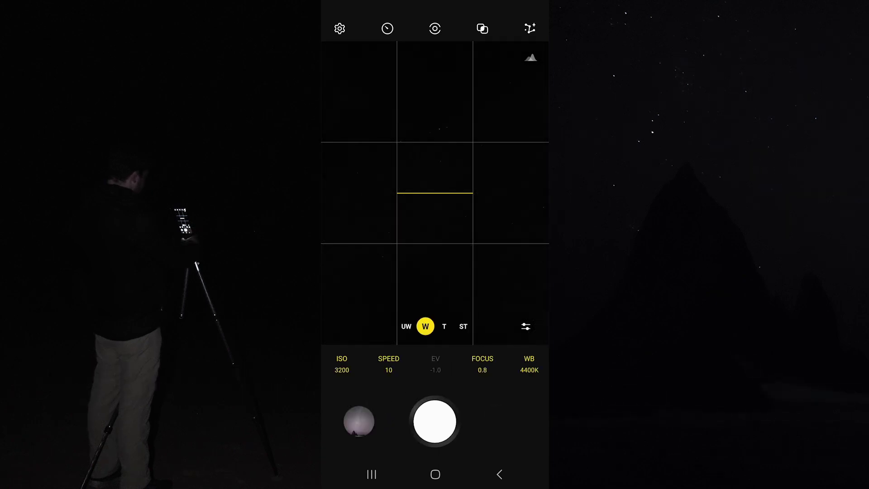
Confirm manual focus stays at 0.8 and close the focus slider.
click(485, 364)
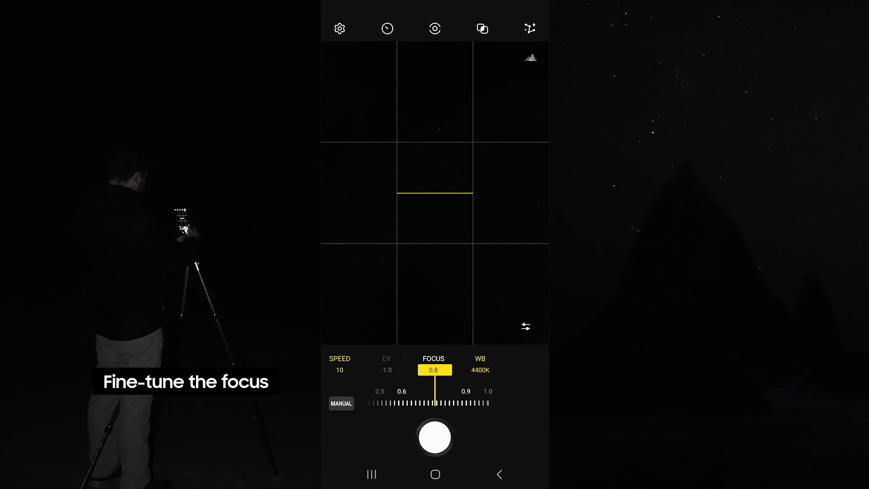
click(499, 474)
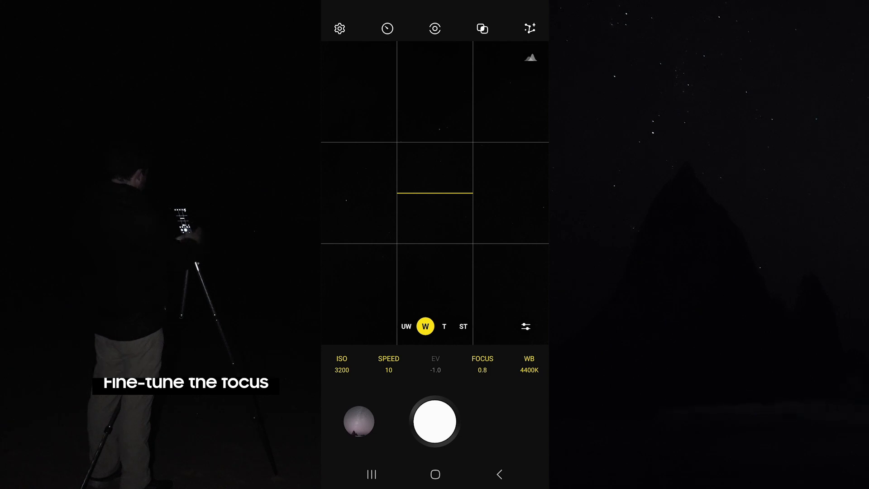
click(530, 28)
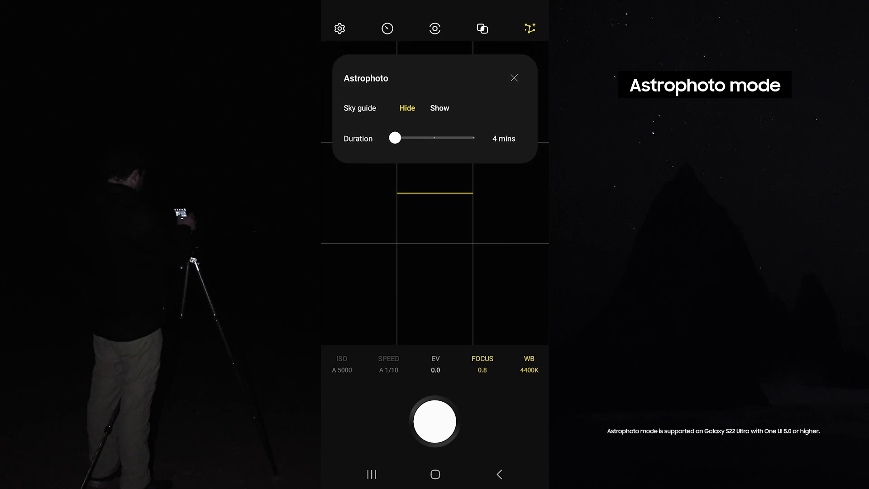
Toggle the Sky guide constellation overlay in the Astrophoto panel, keeping Duration at 4 mins.
click(439, 108)
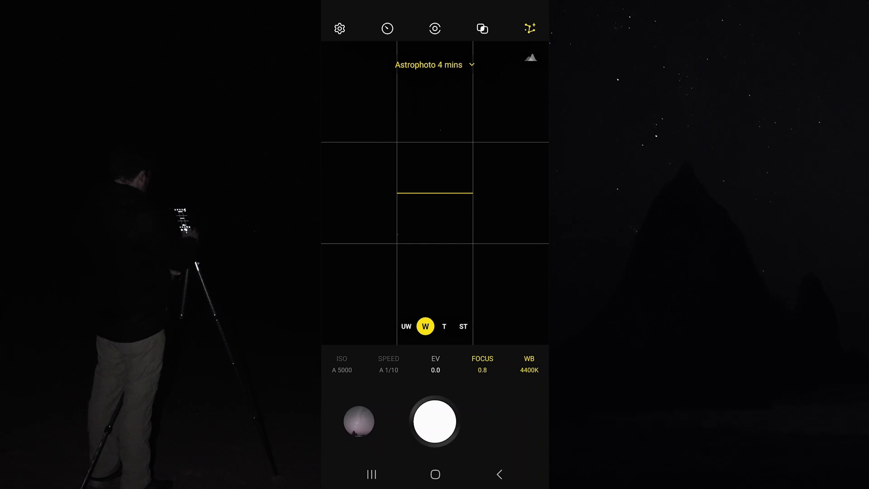
Trigger the shutter to begin the tripod-mounted 4-minute Astrophoto exposure.
click(435, 420)
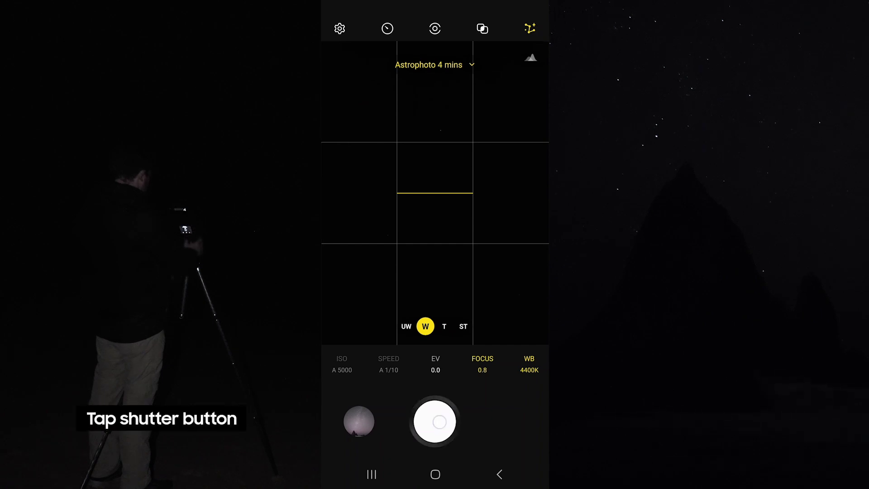